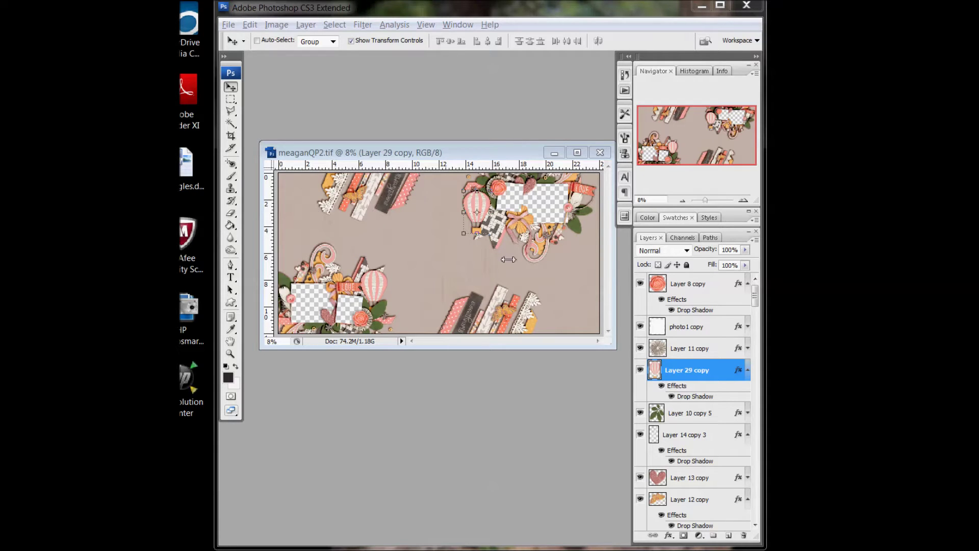
Start a new document based on the scrapbooking preset
drag(615, 348, 634, 387)
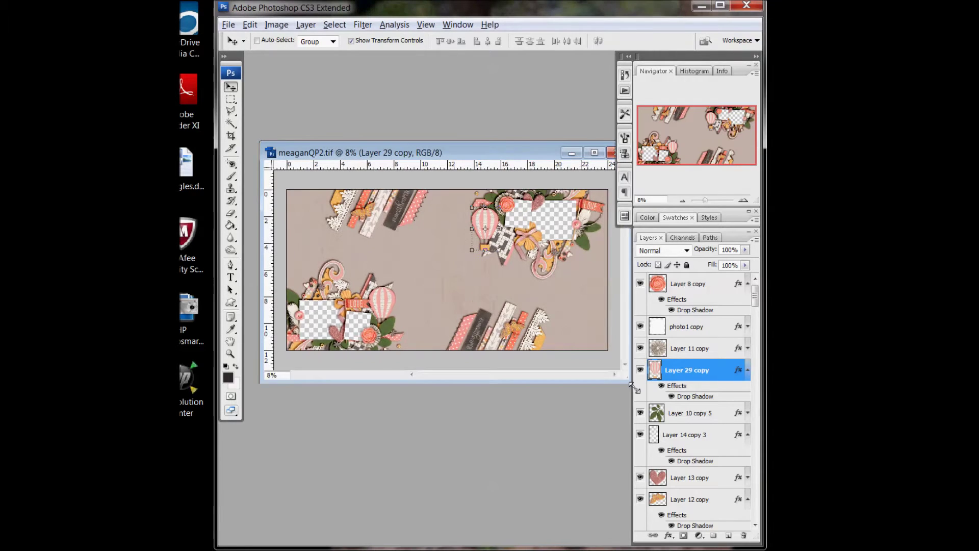
drag(413, 148, 405, 155)
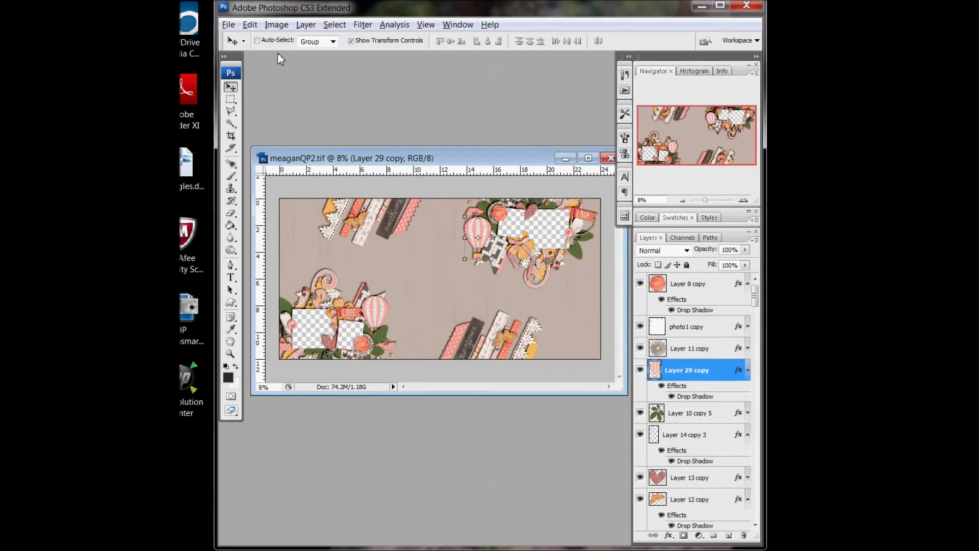
click(228, 25)
click(225, 38)
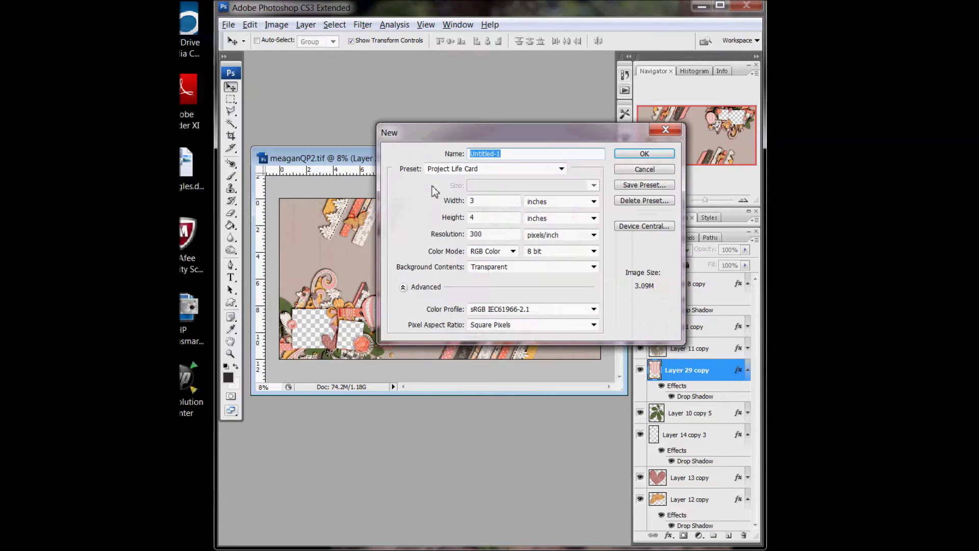
click(494, 171)
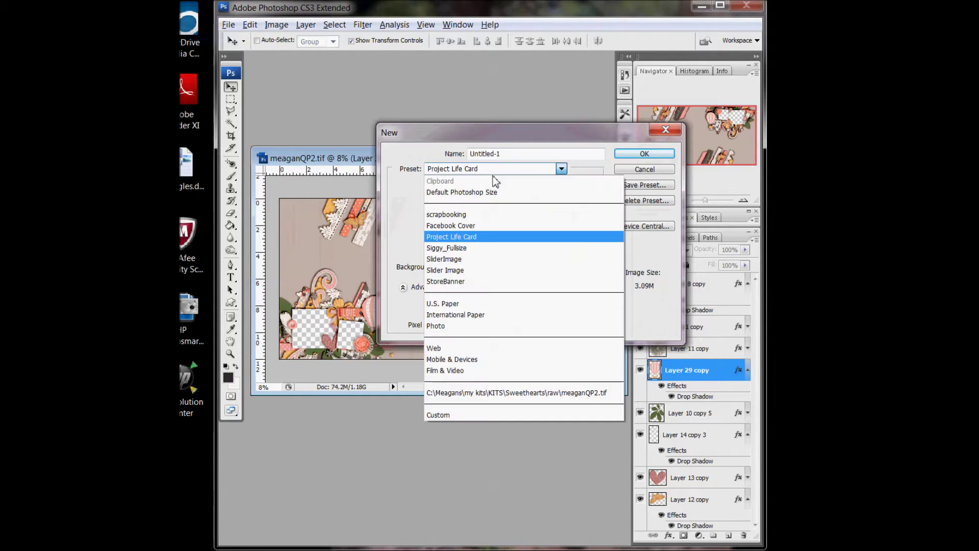
click(476, 215)
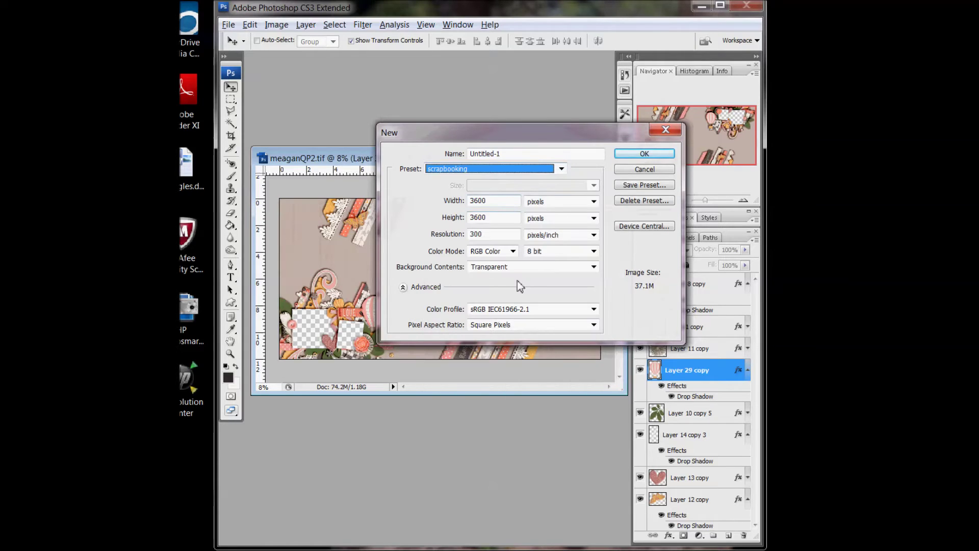
Switch the new document's dimensions to inches, set its width to 24 and create it
click(554, 203)
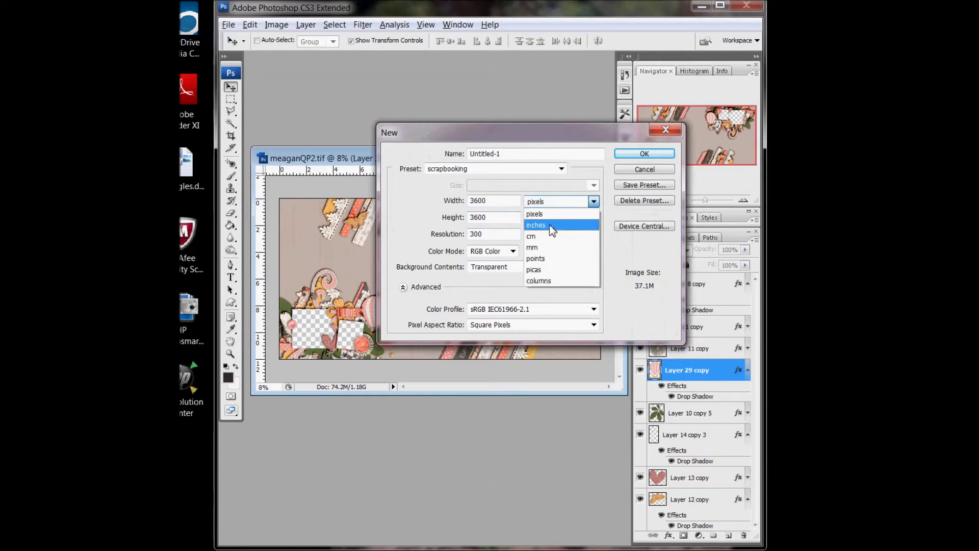
click(548, 223)
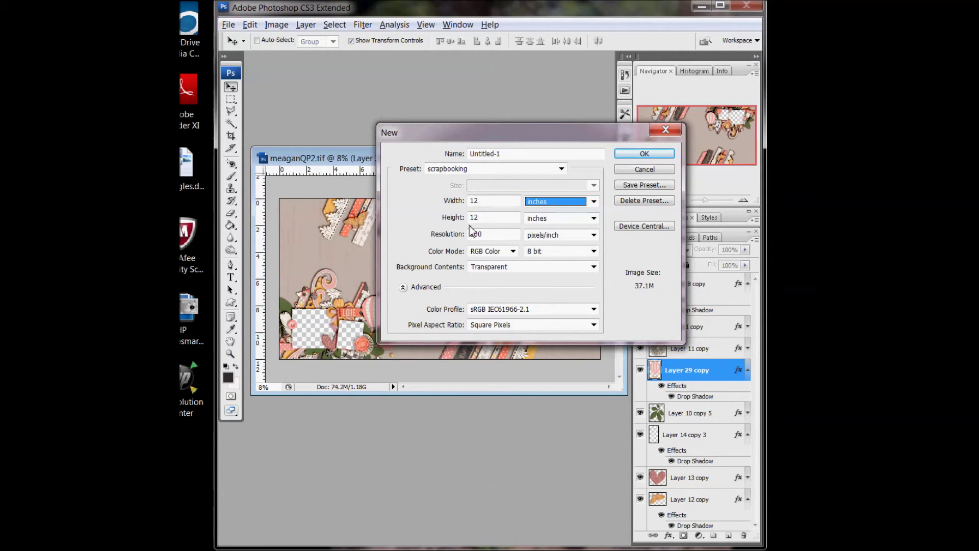
double_click(474, 205)
text(24)
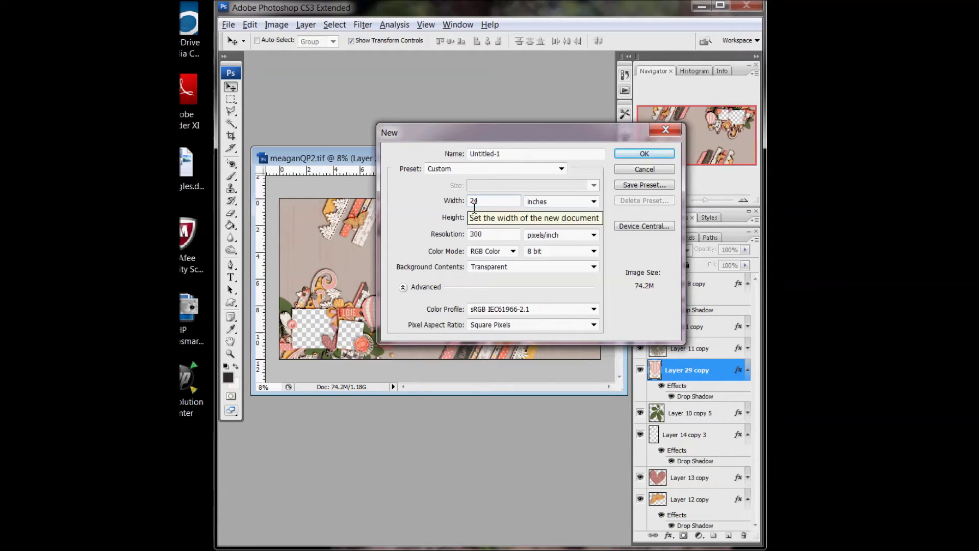
click(638, 155)
drag(401, 68, 417, 198)
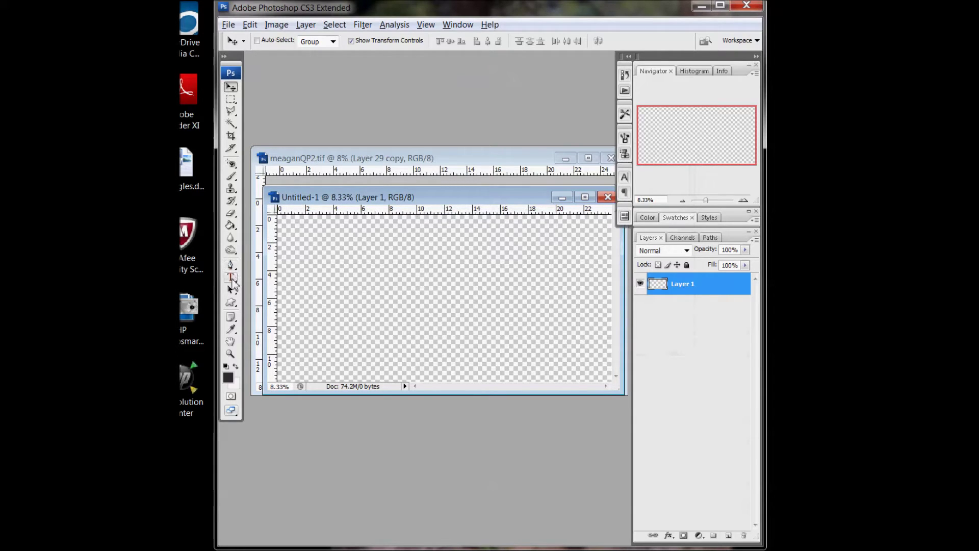
Add a vertical guide at 12 inches to the blank document and minimize its window
click(427, 26)
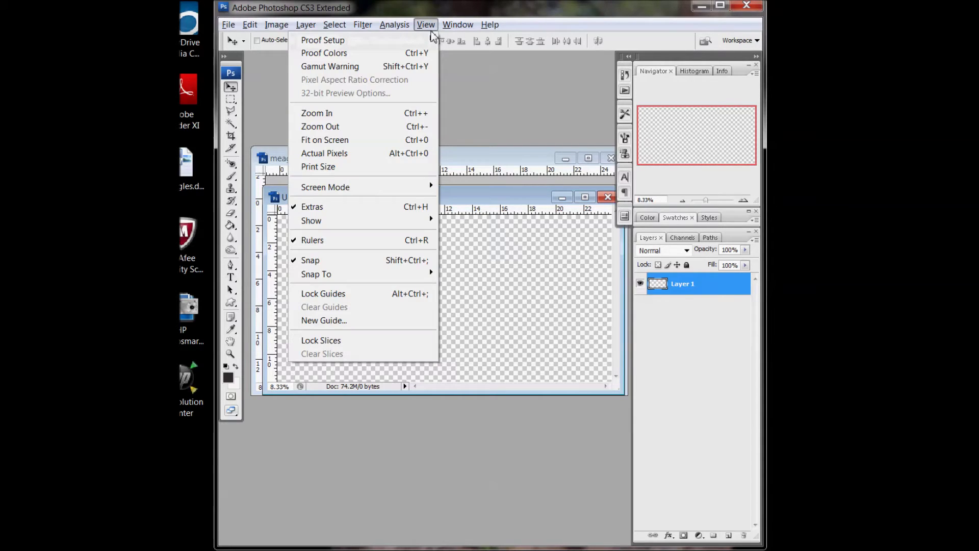
click(356, 320)
text(12)
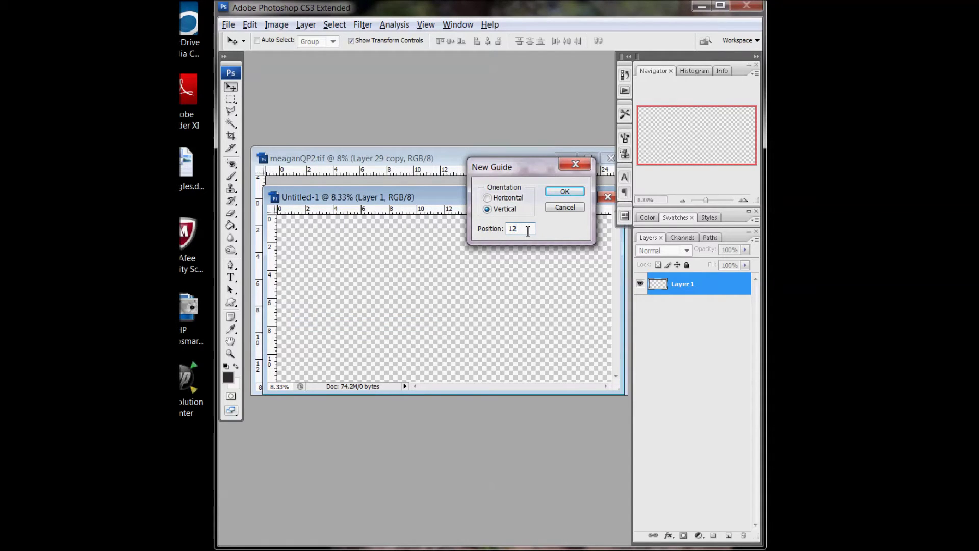
click(563, 192)
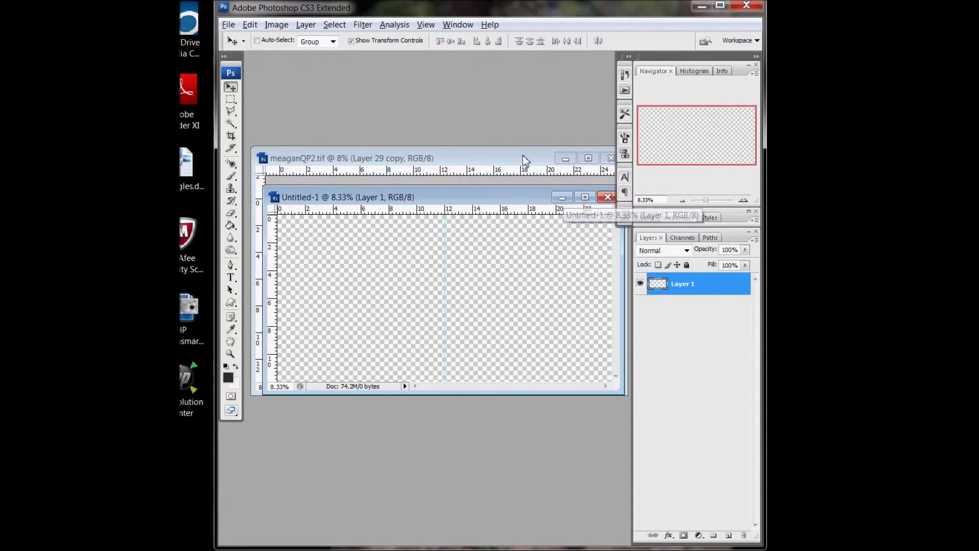
click(562, 198)
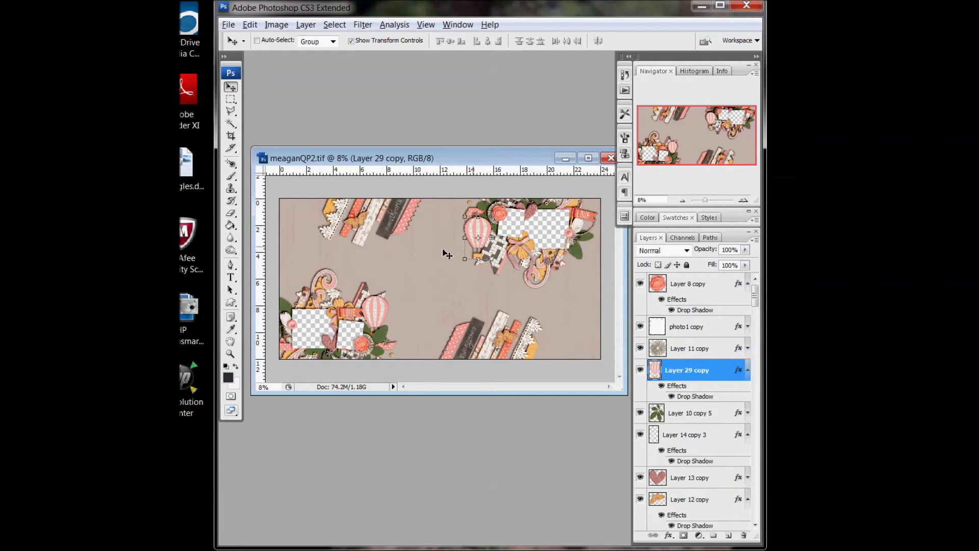
Rotate the butterfly on the right page's lower paper strips by about -139.5 degrees
ctrl+click(510, 341)
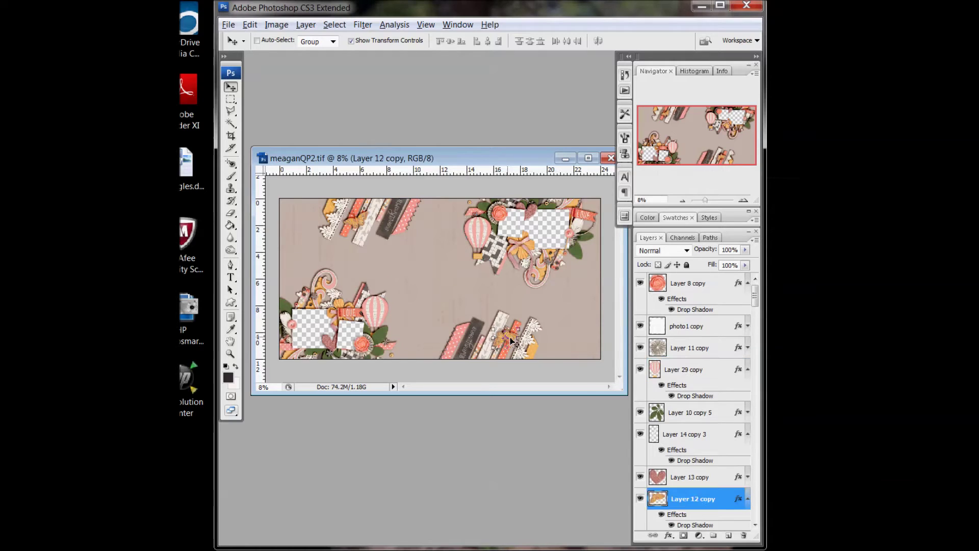
key(ctrl+t)
drag(532, 329, 477, 332)
click(687, 40)
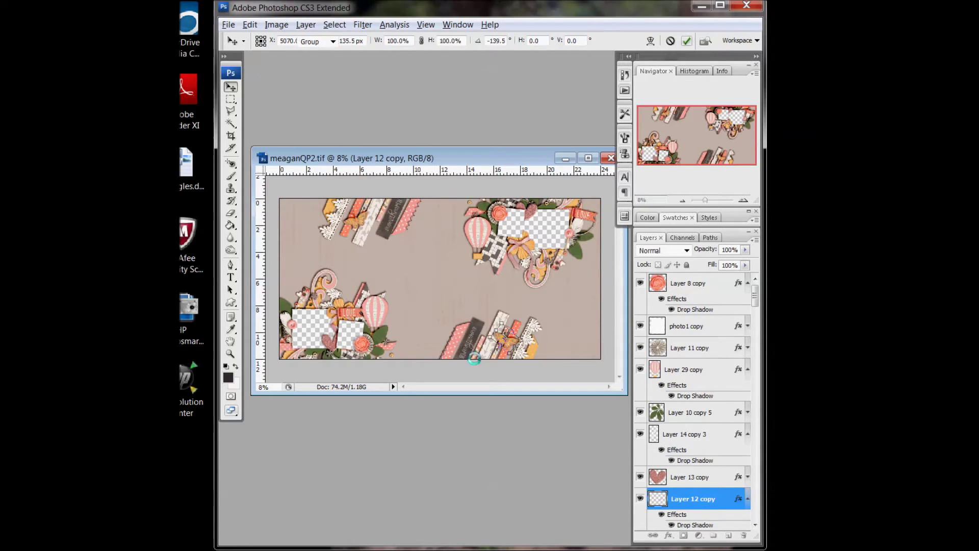
Rotate the dark word strip (Layer 6 copy) at the bottom of the right page by 180 degrees
ctrl+click(468, 351)
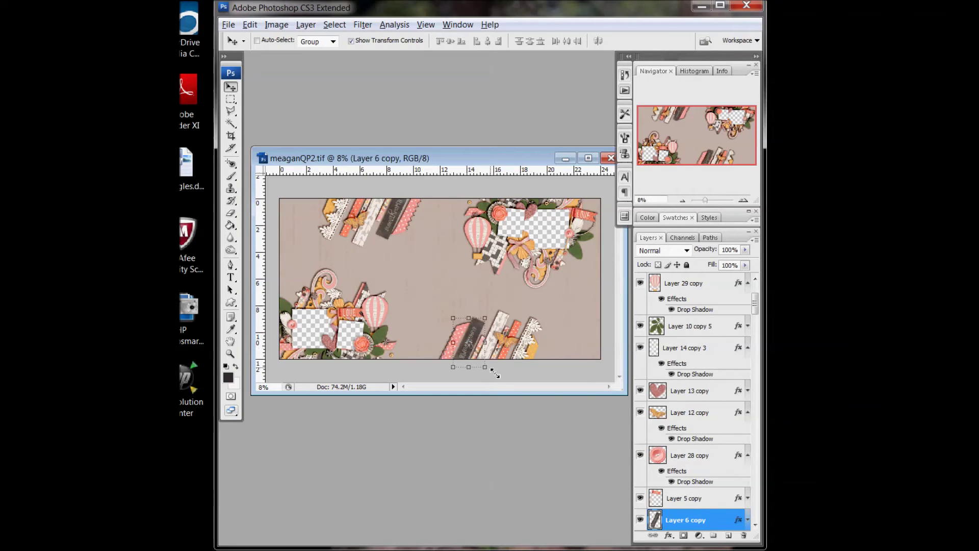
key(ctrl+t)
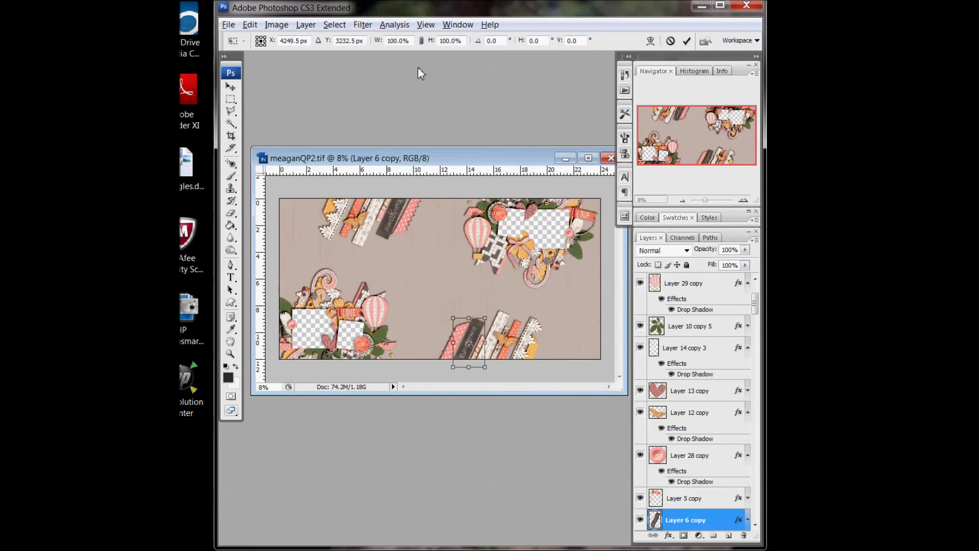
double_click(493, 45)
text(180)
key(Return)
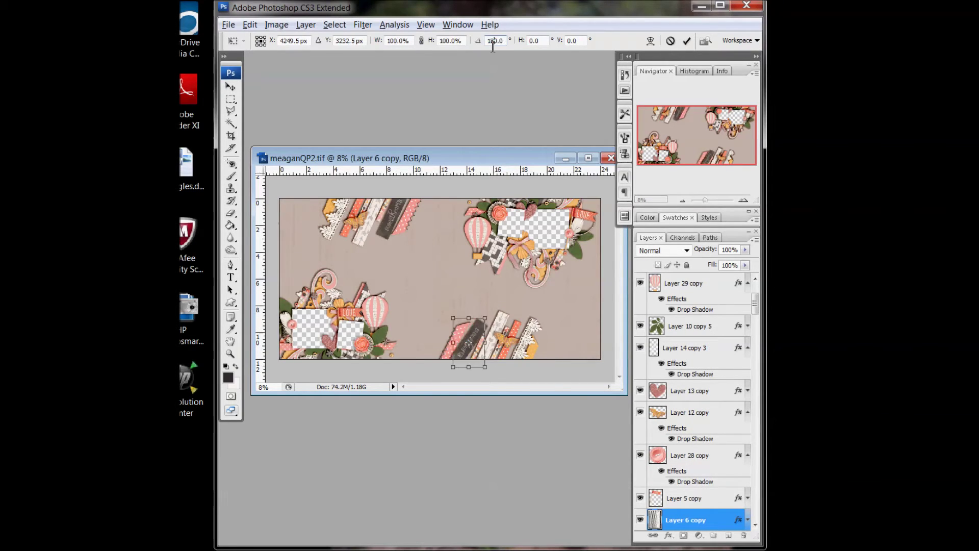
key(Return)
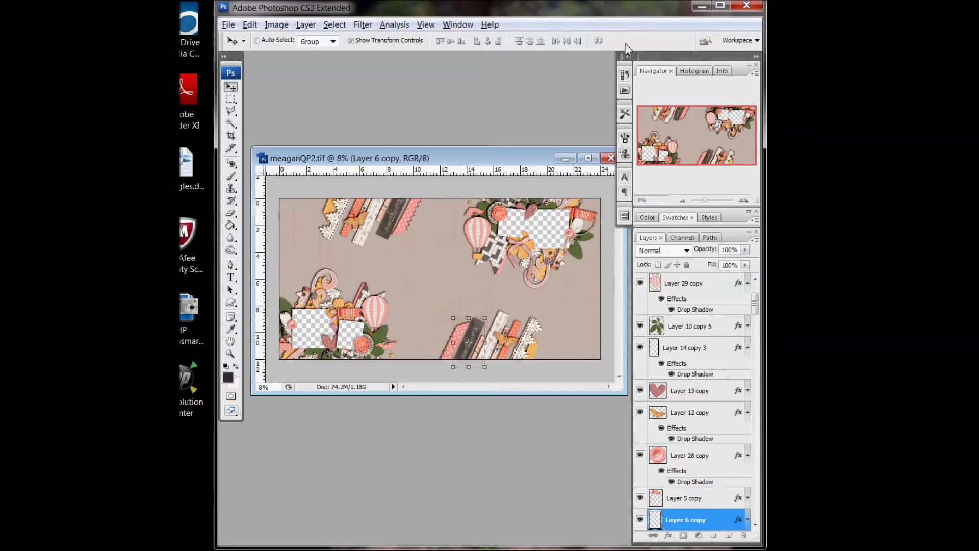
Add a vertical guide at 12 inches to the meaganQP2.tif layout to mark the split between the pages
click(425, 25)
click(355, 319)
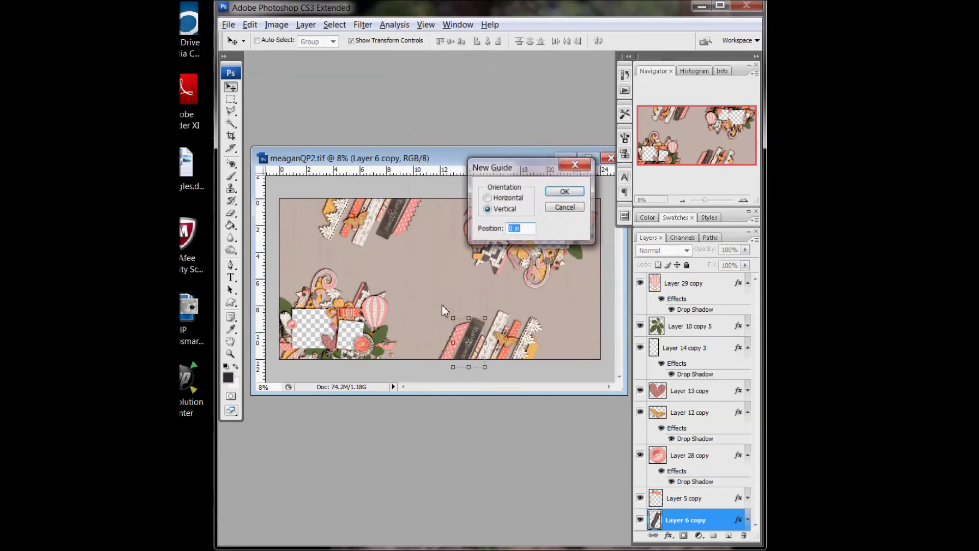
key(Return)
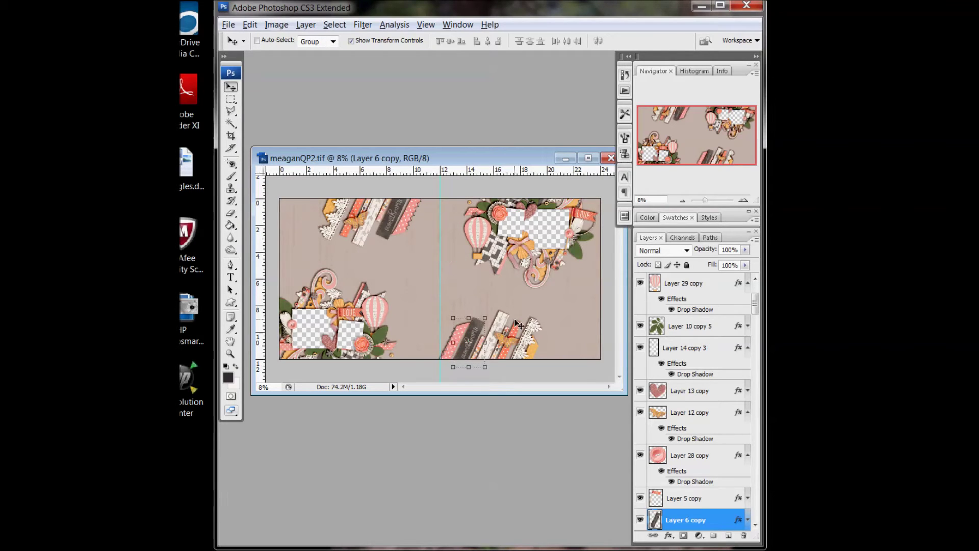
Crop the double-page layout to the left page, using the 12-inch guide as the cut line
ctrl+click(528, 302)
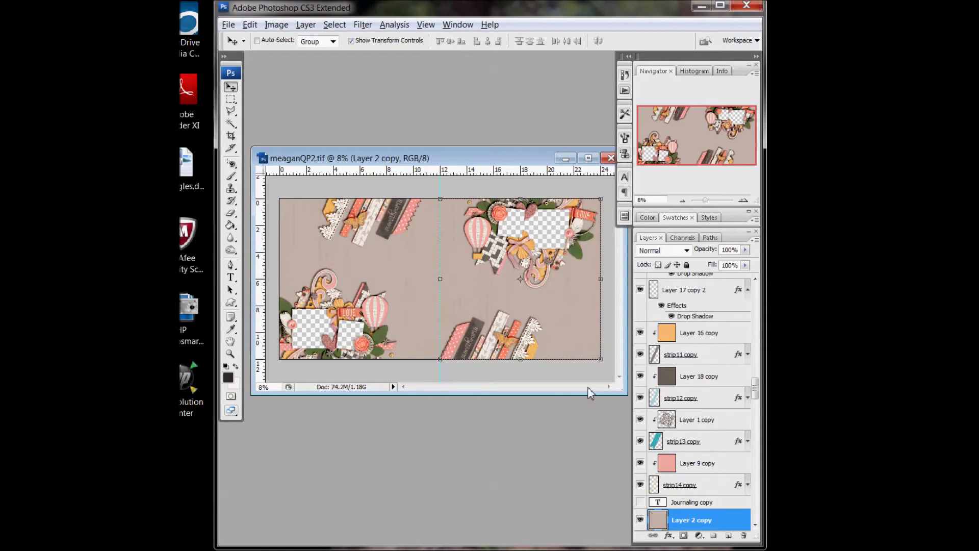
drag(627, 395, 632, 405)
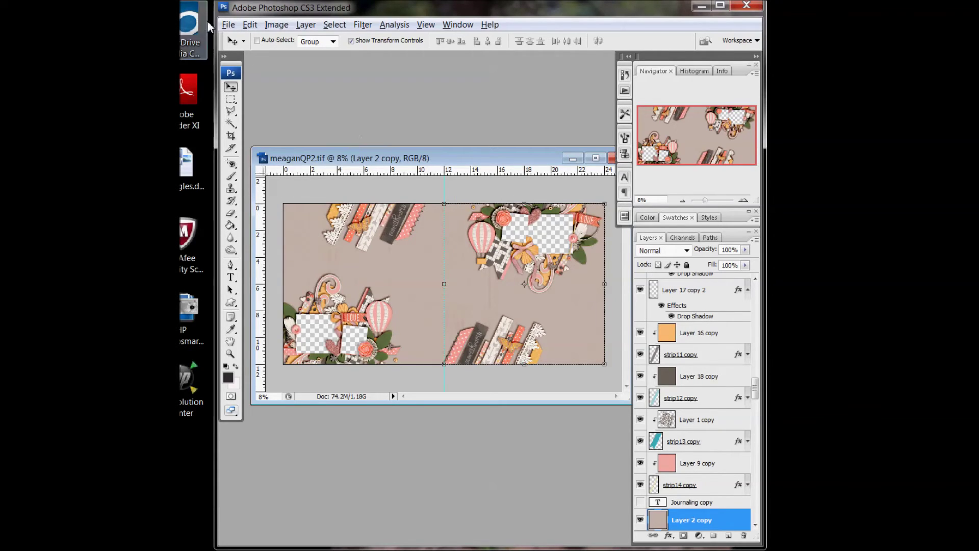
click(231, 136)
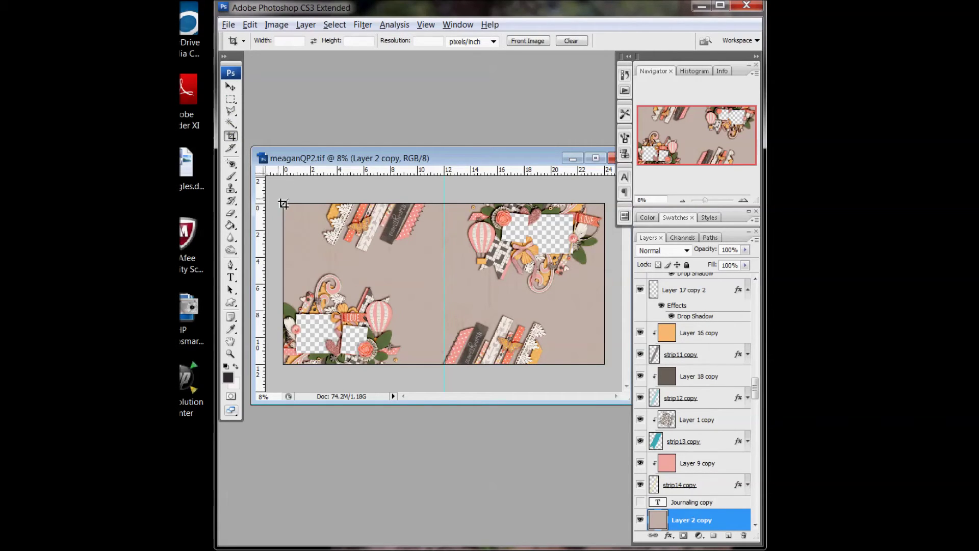
drag(283, 203, 448, 371)
drag(448, 371, 448, 371)
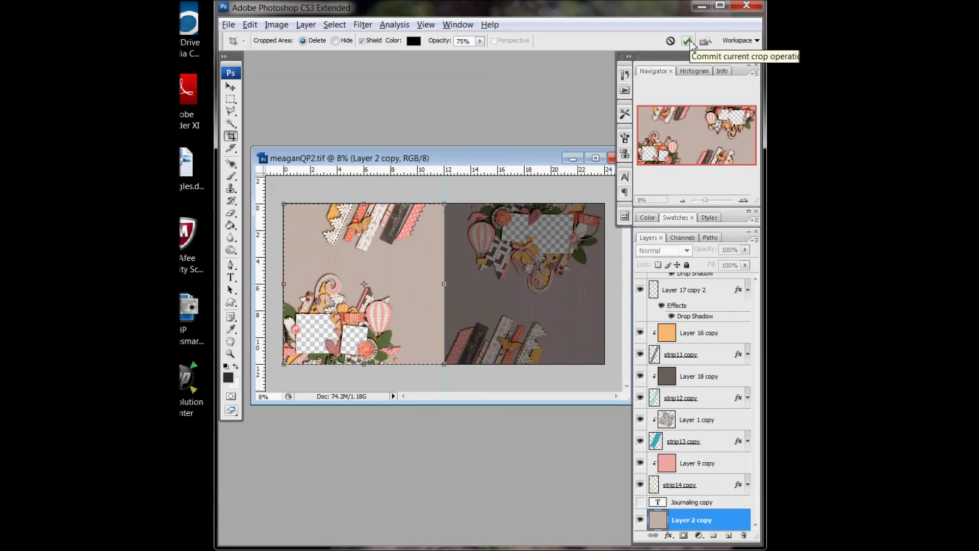
click(690, 42)
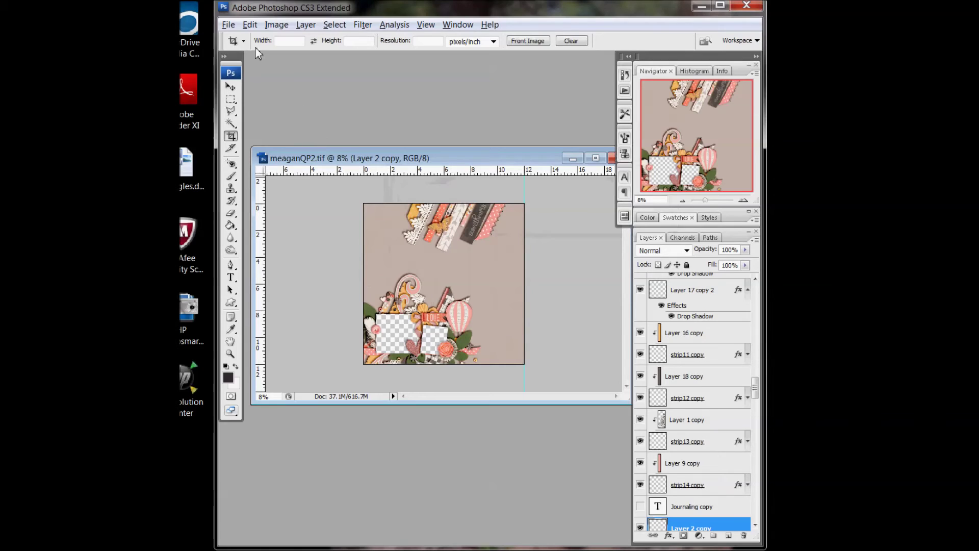
click(228, 25)
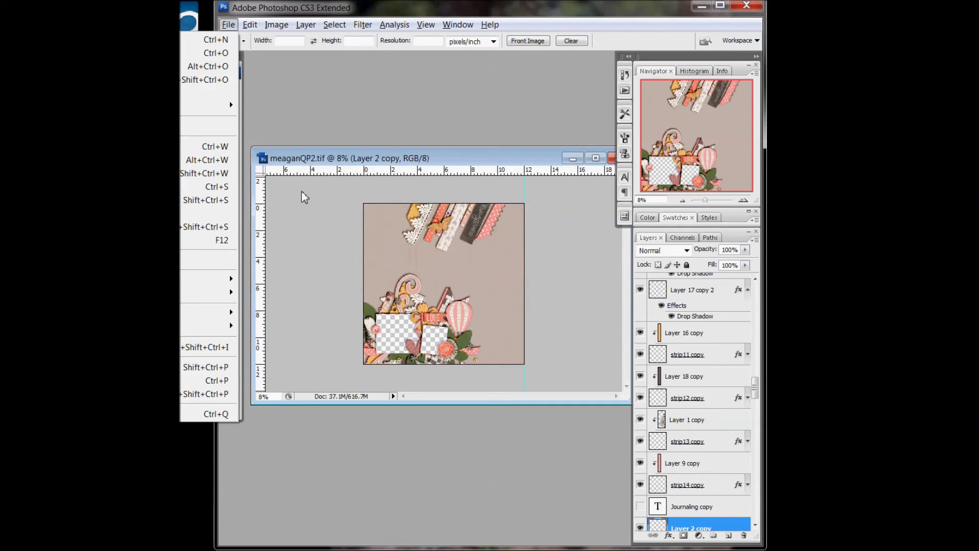
click(464, 158)
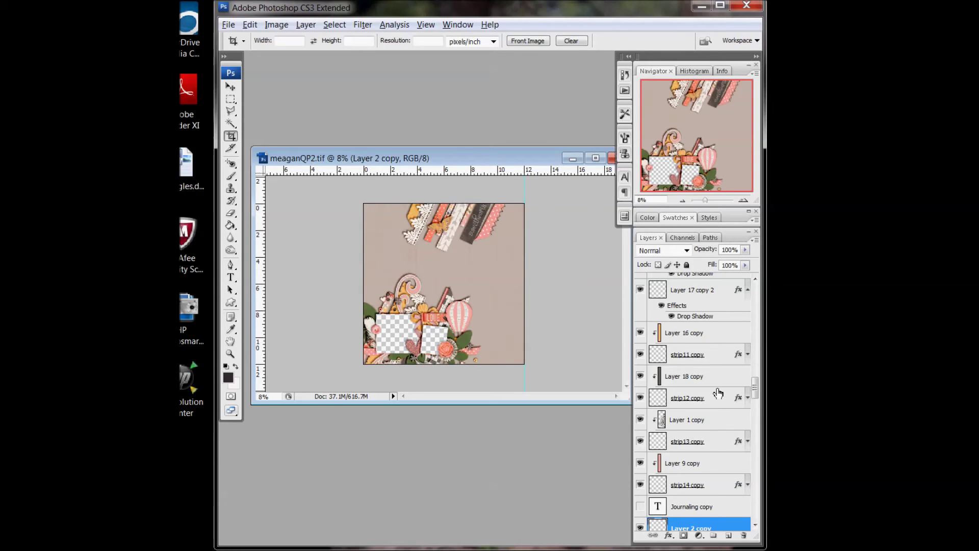
Toggle the visibility of Layer 14 copy 2 to check for visible content, and select Layer 17 copy 2
scroll(754, 382, up, 5)
scroll(759, 382, up, 1)
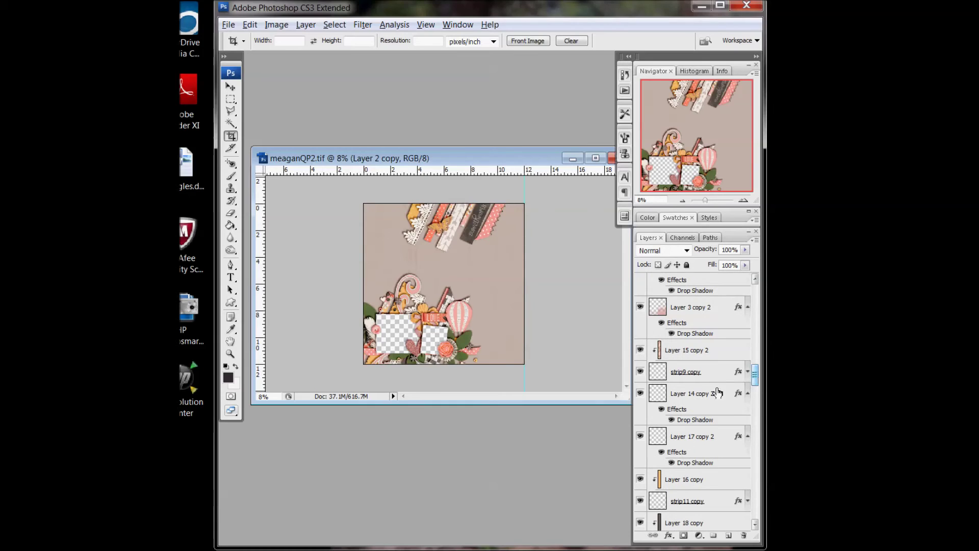
click(682, 394)
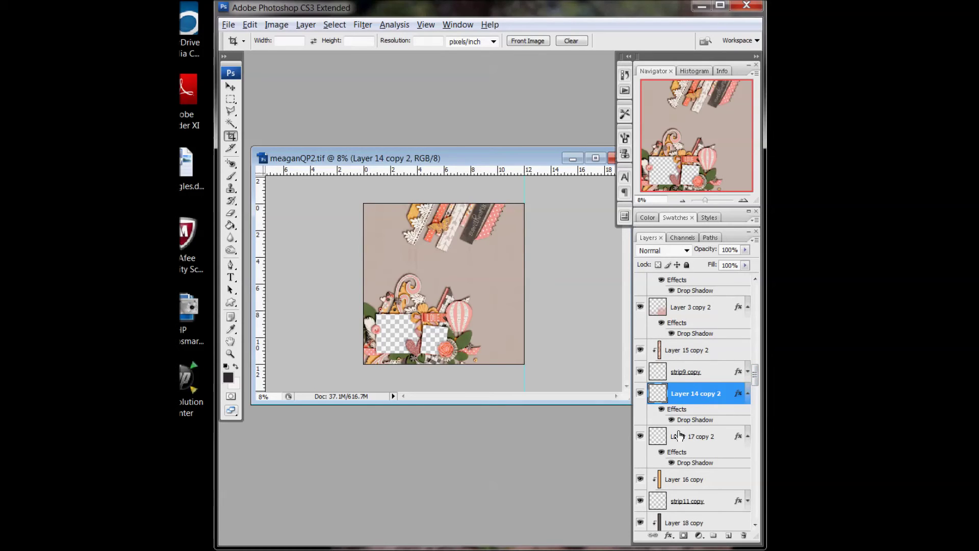
click(642, 394)
click(641, 393)
click(644, 395)
click(643, 396)
click(660, 437)
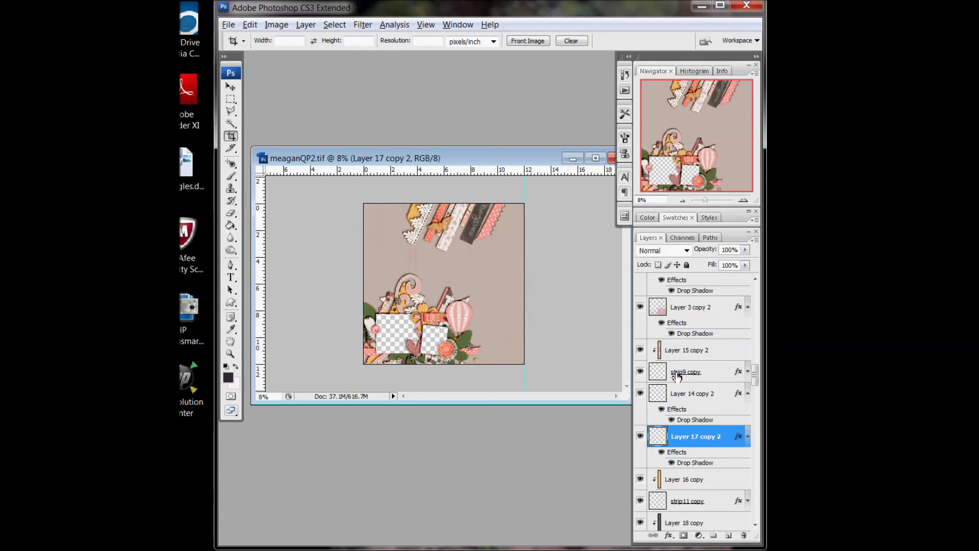
Select all the right page's leftover layers, from Layer 8 copy down to background copy
scroll(698, 371, up, 5)
scroll(698, 371, up, 5)
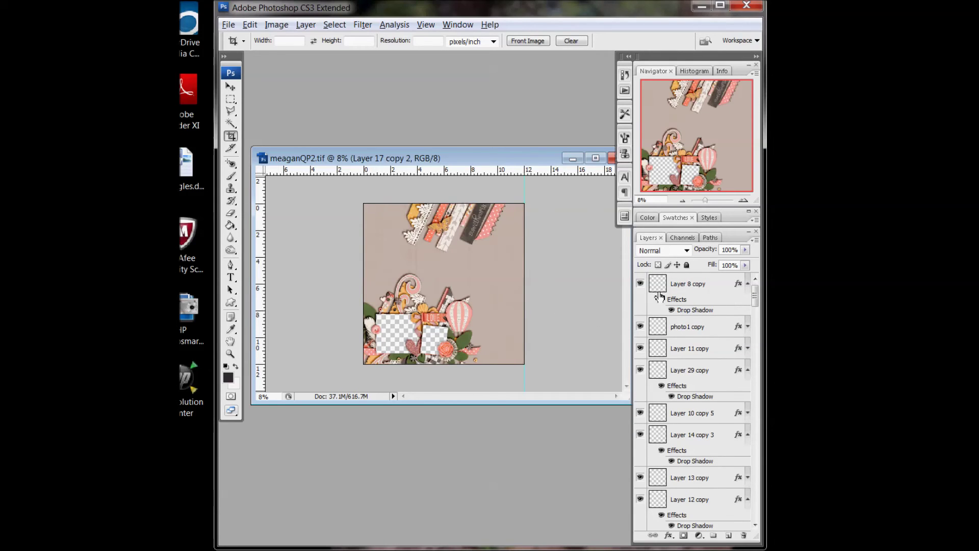
click(688, 287)
drag(755, 294, 771, 403)
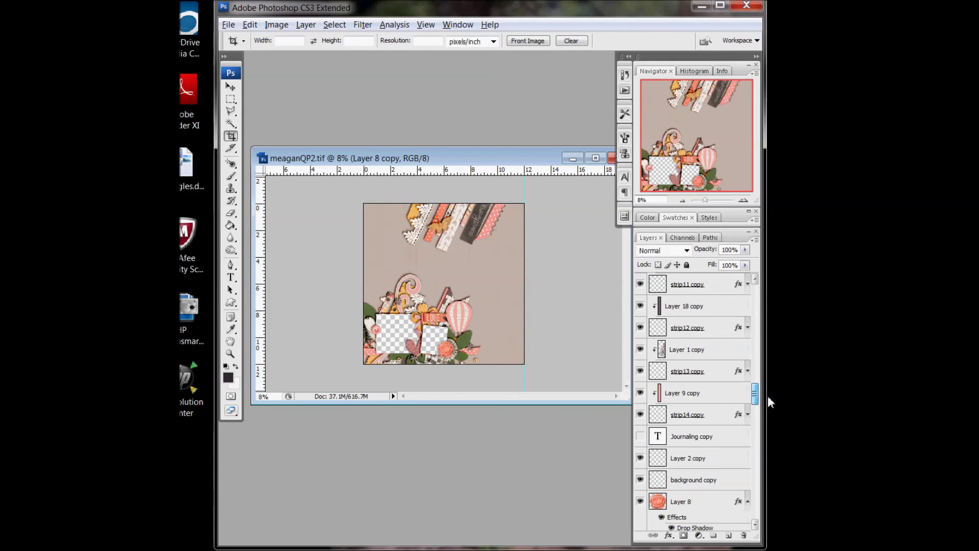
shift+click(691, 481)
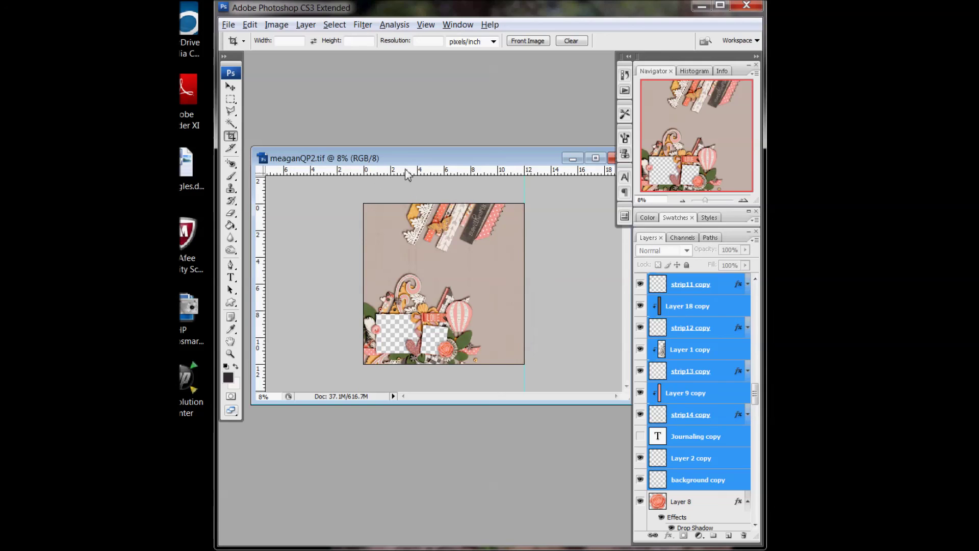
Step back to the uncropped layout and crop it to the right page, starting at the 12-inch guide
click(249, 24)
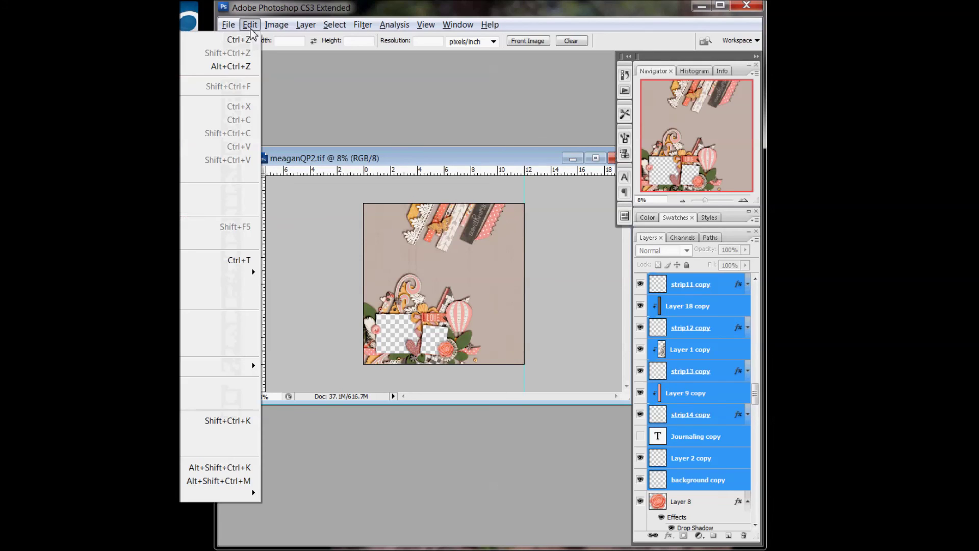
click(241, 66)
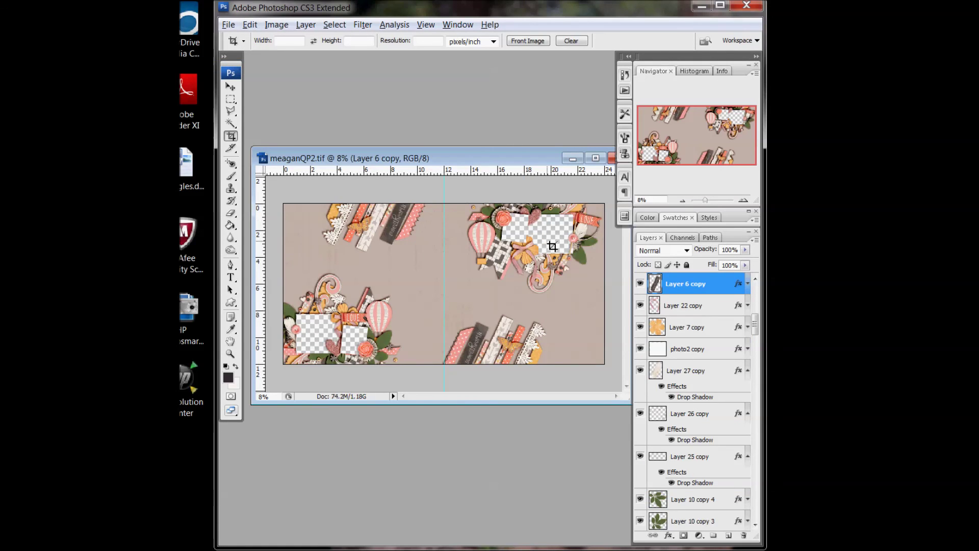
drag(615, 204, 451, 389)
click(686, 40)
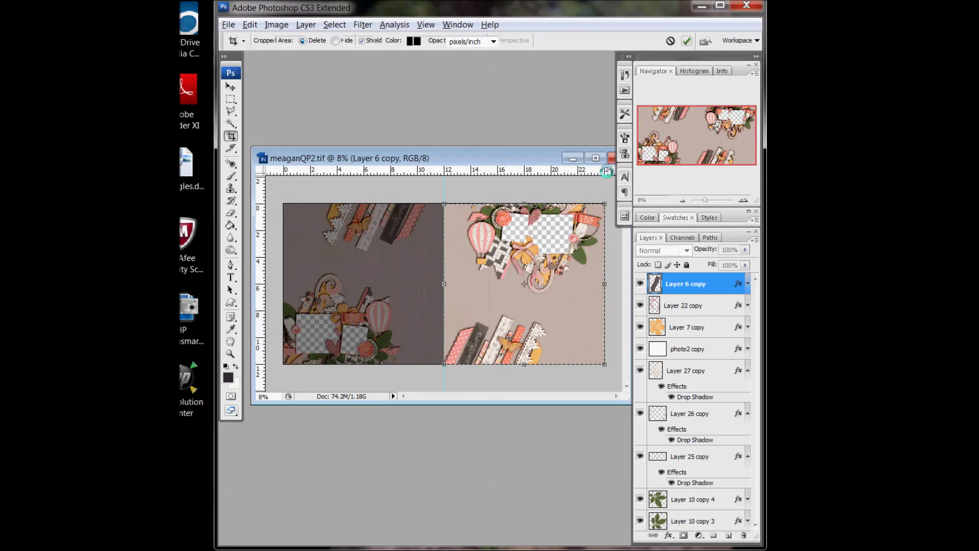